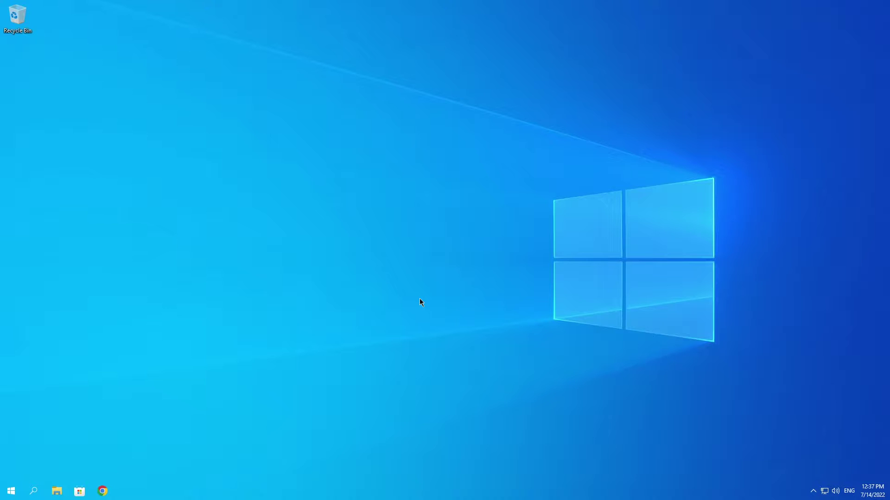
- Open the Windows Update page under Update & Security in Settings
{"action": "left_click", "coordinate": [11, 490]}
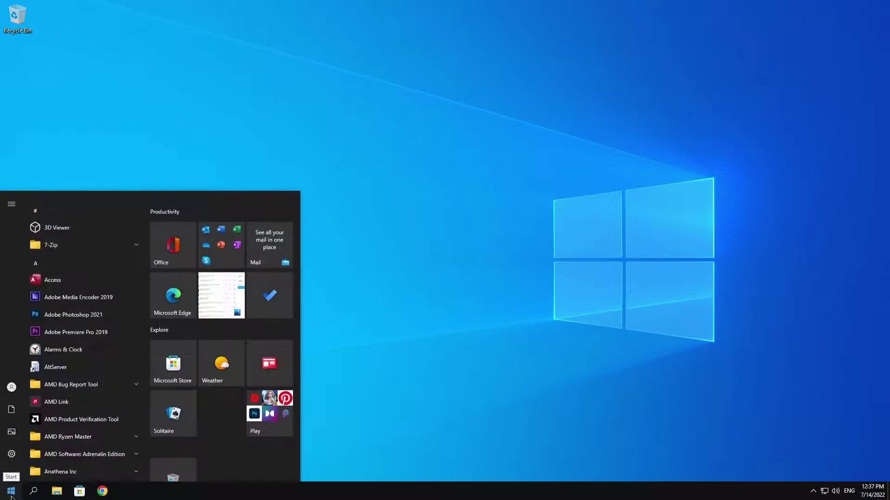
{"action": "left_click", "coordinate": [12, 449]}
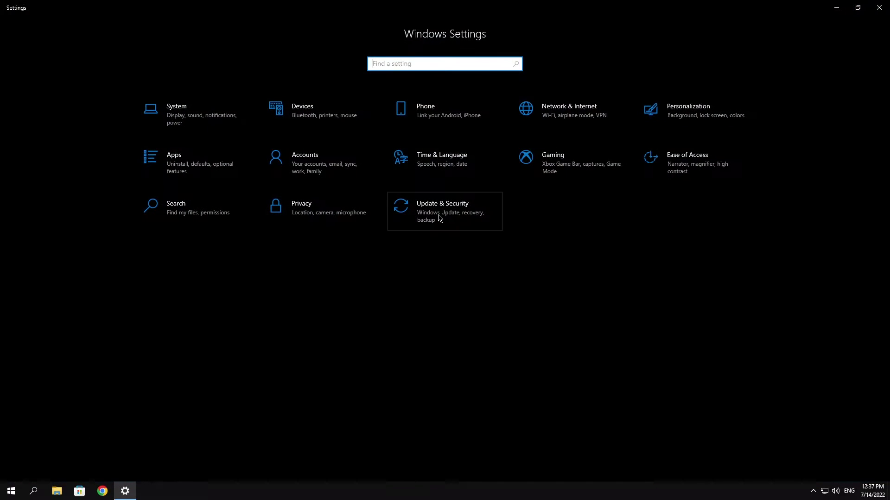
{"action": "left_click", "coordinate": [440, 218]}
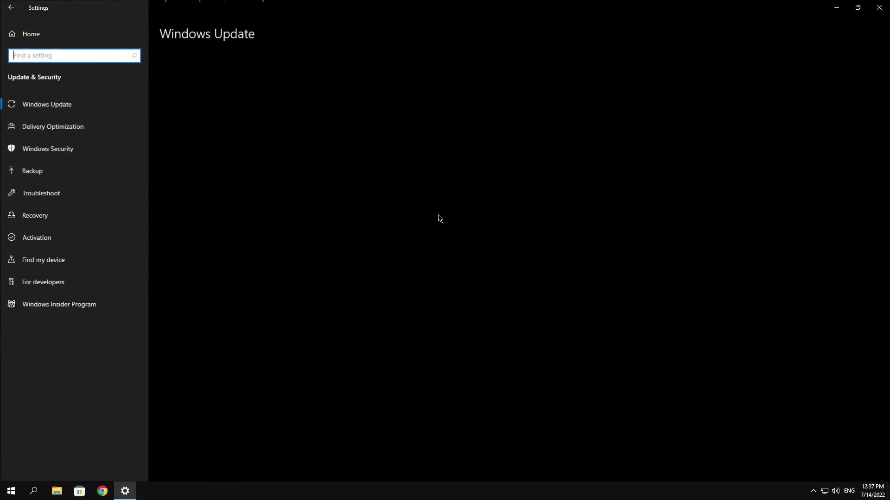
{"action": "left_click", "coordinate": [44, 110]}
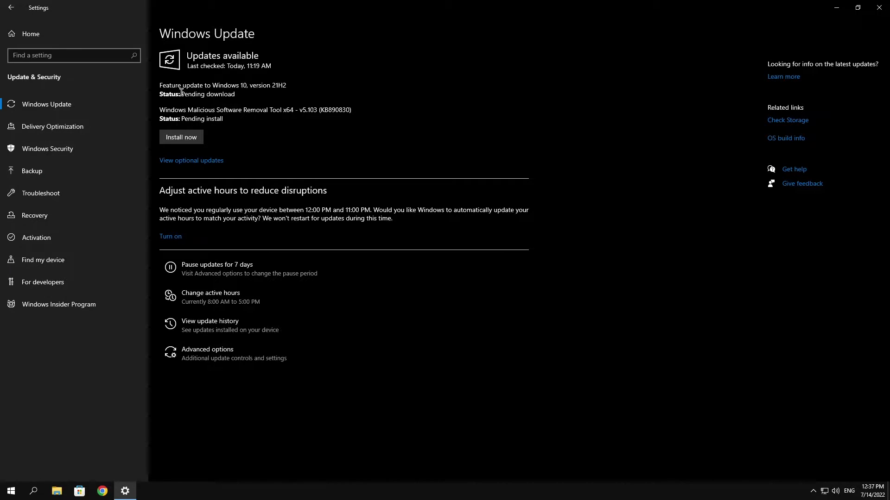
- Review the pending updates, highlighting the Pending download and Pending install statuses
{"action": "left_click_drag", "start_coordinate": [182, 92], "coordinate": [234, 94]}
{"action": "left_click", "coordinate": [213, 105]}
{"action": "left_click_drag", "start_coordinate": [181, 120], "coordinate": [237, 120]}
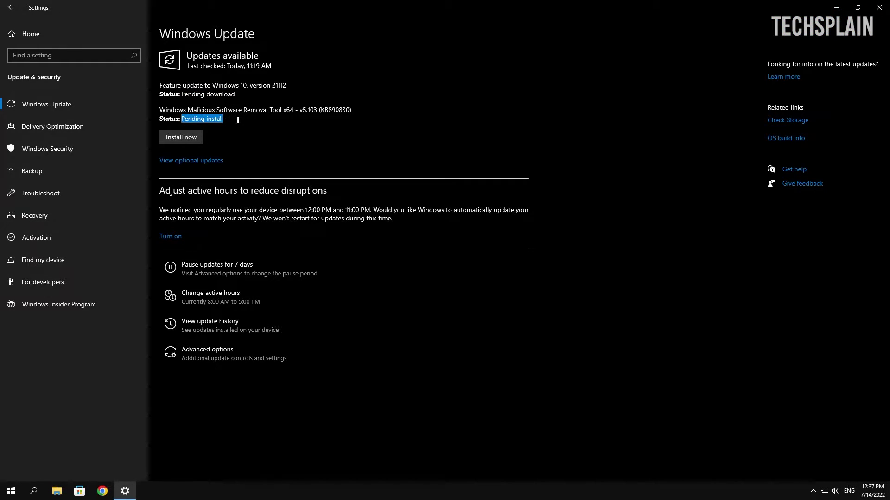
{"action": "left_click", "coordinate": [217, 120]}
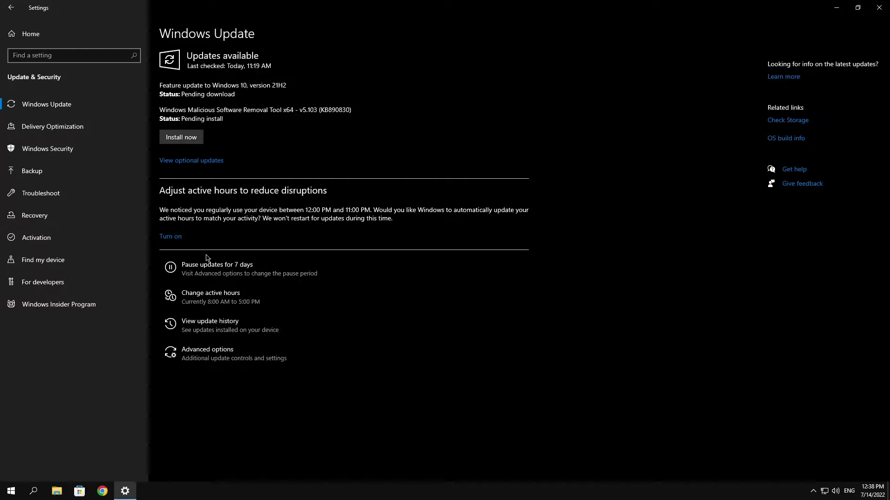
- From update history, go to Uninstall updates and bring up the uninstall option for KB5013624
{"action": "left_click", "coordinate": [221, 333]}
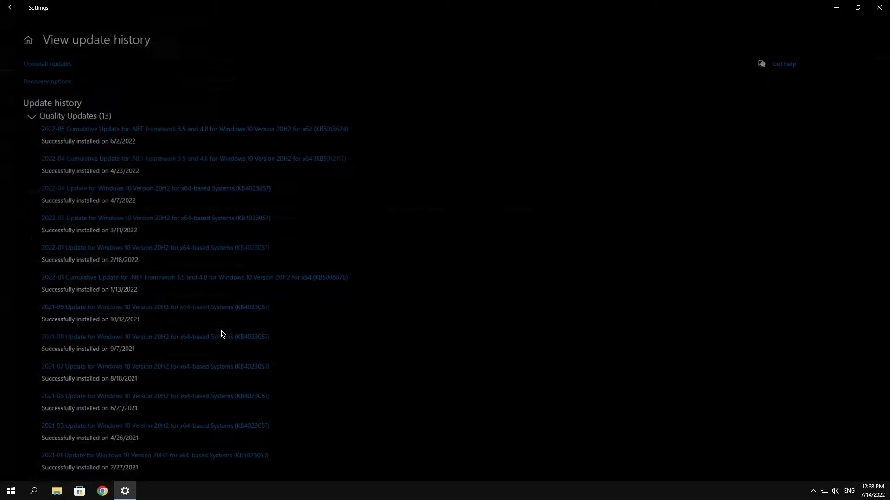
{"action": "left_click", "coordinate": [36, 59]}
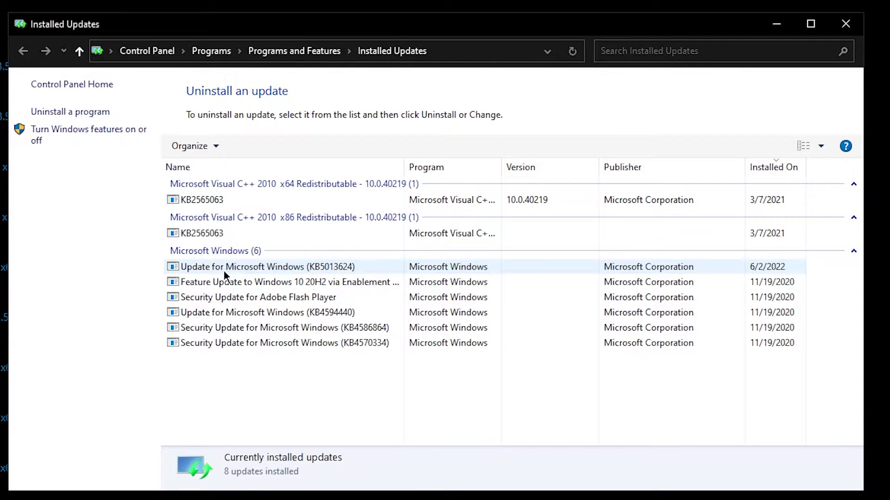
{"action": "left_click", "coordinate": [252, 272]}
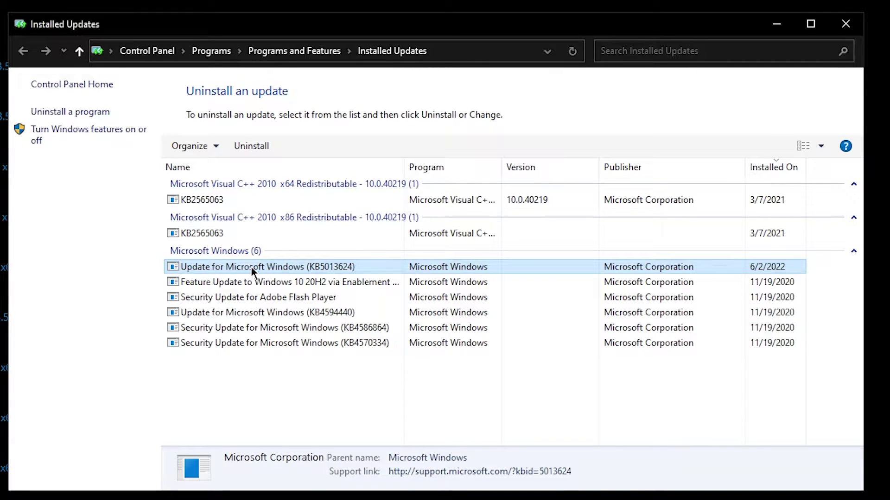
{"action": "right_click", "coordinate": [251, 268]}
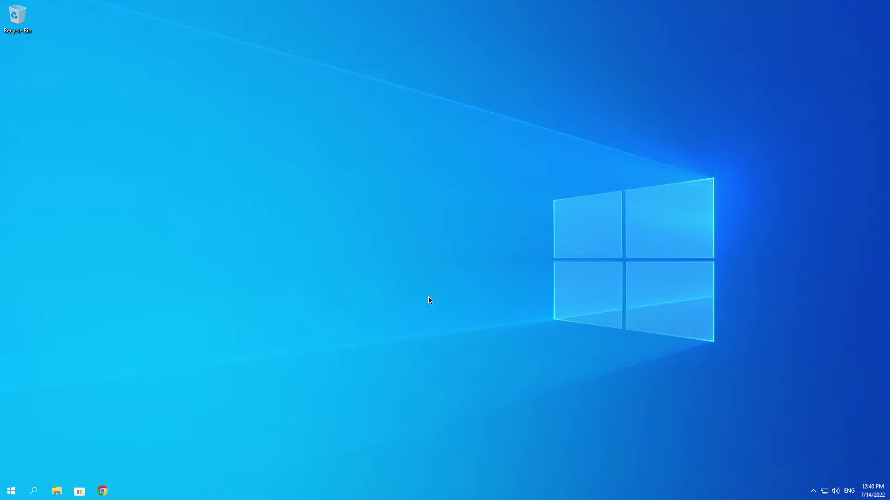
- Open an administrator Command Prompt and start PowerShell with Unrestricted execution policy
{"action": "left_click", "coordinate": [33, 490]}
{"action": "type", "text": "cmd"}
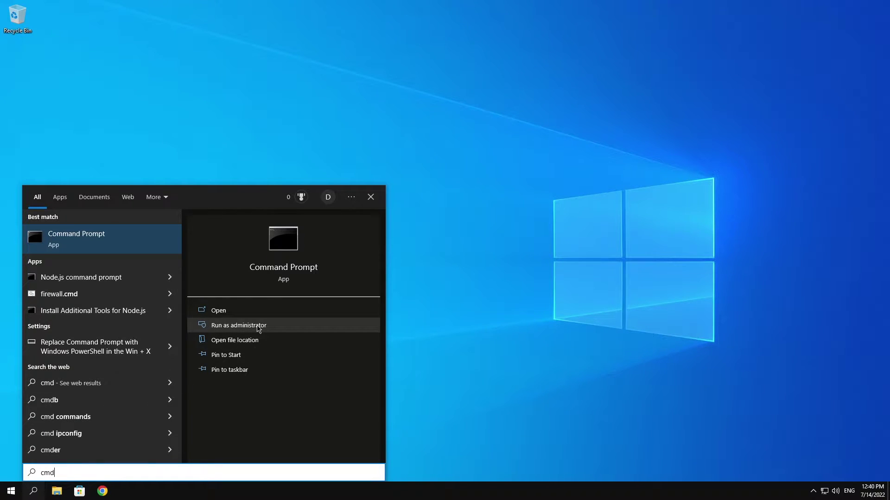
{"action": "left_click", "coordinate": [239, 326]}
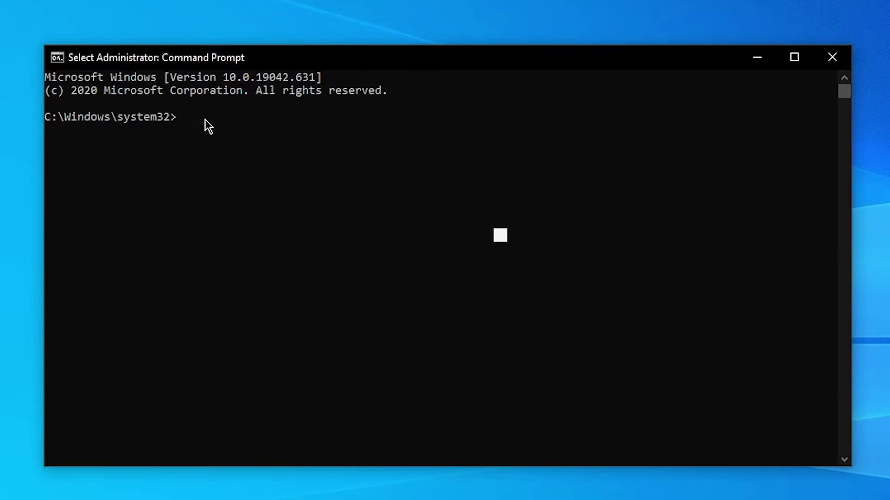
{"action": "type", "text": "PowerShell -ExecutionPolicy Unrestricted"}
{"action": "key", "text": "Return"}
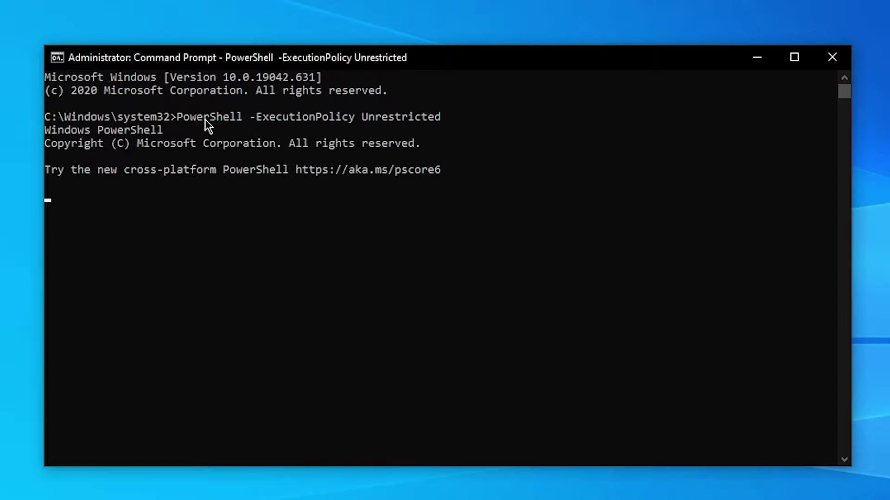
- Run the Get-AppXPackage command re-registering SystemApps for all users, then close the console
{"action": "left_click", "coordinate": [257, 217]}
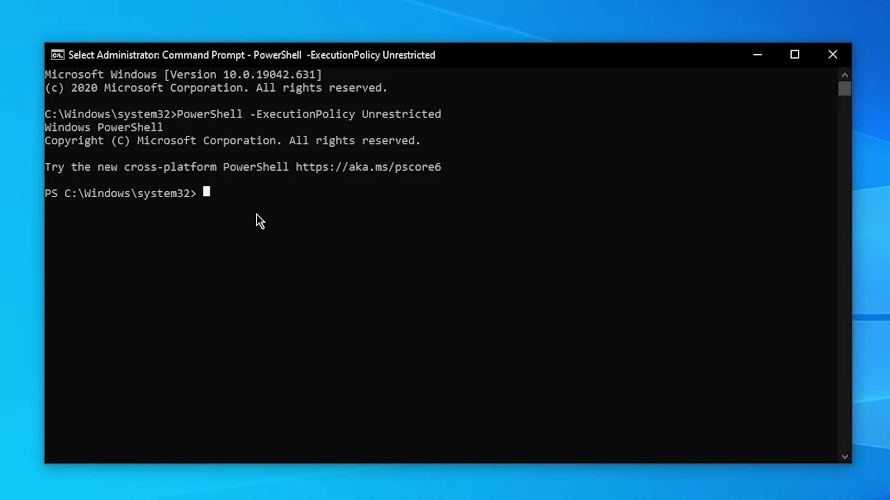
{"action": "type", "text": "Get-AppXPackage -AllUsers |Where-Object {$_.InstallLocation -like \"*SystemApps*\"} | Foreach {Add-AppxPackage -DisableDevelopmentMode -Register \"$($_.InstallLocation)\\AppXManifest.xml\"}"}
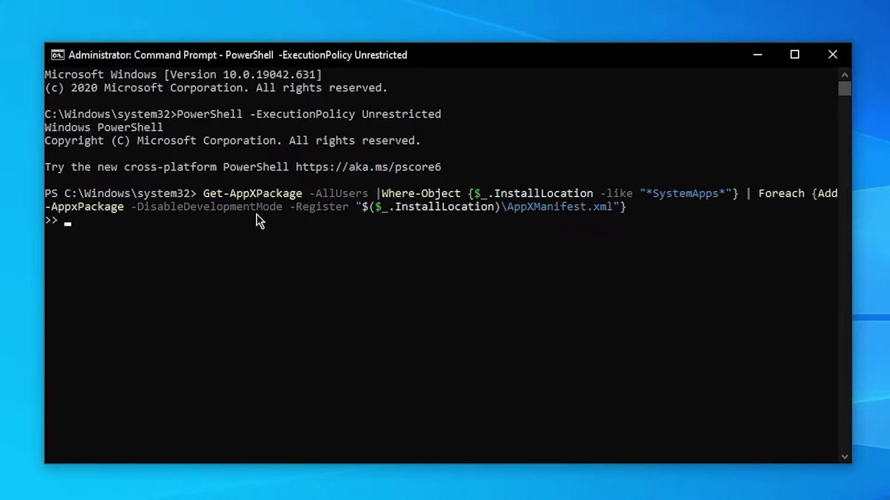
{"action": "key", "text": "Return"}
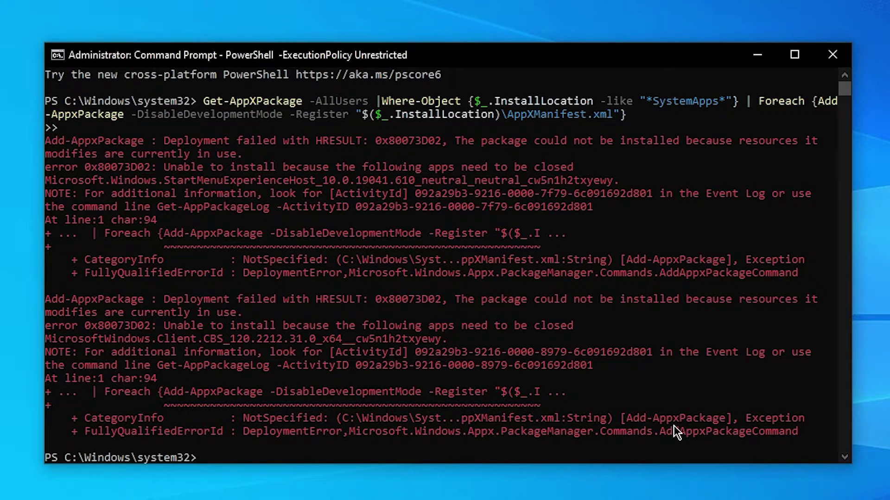
{"action": "left_click", "coordinate": [834, 55]}
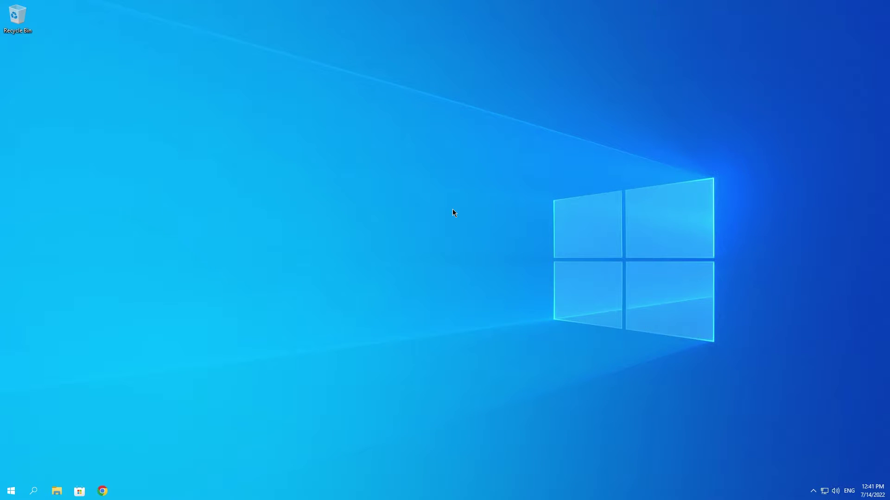
{"action": "left_click", "coordinate": [32, 492]}
{"action": "left_click", "coordinate": [509, 356]}
- Run C:\Windows\system32\ctfmon.exe from the Run dialog, replacing the prefilled %temp% entry
{"action": "key", "text": "super+x"}
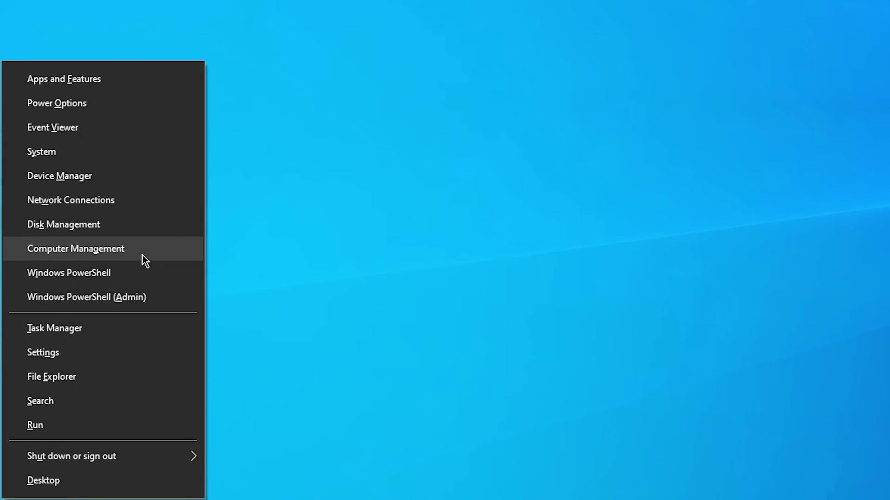
{"action": "left_click", "coordinate": [59, 428]}
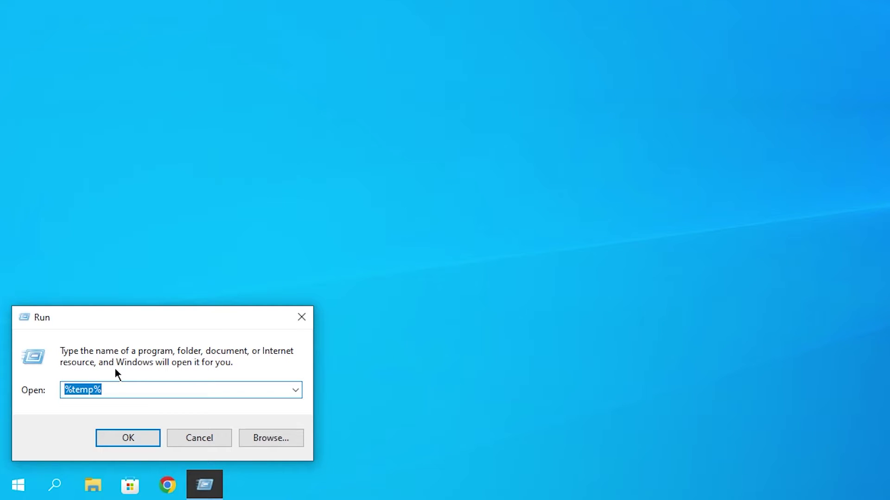
{"action": "key", "text": "BackSpace"}
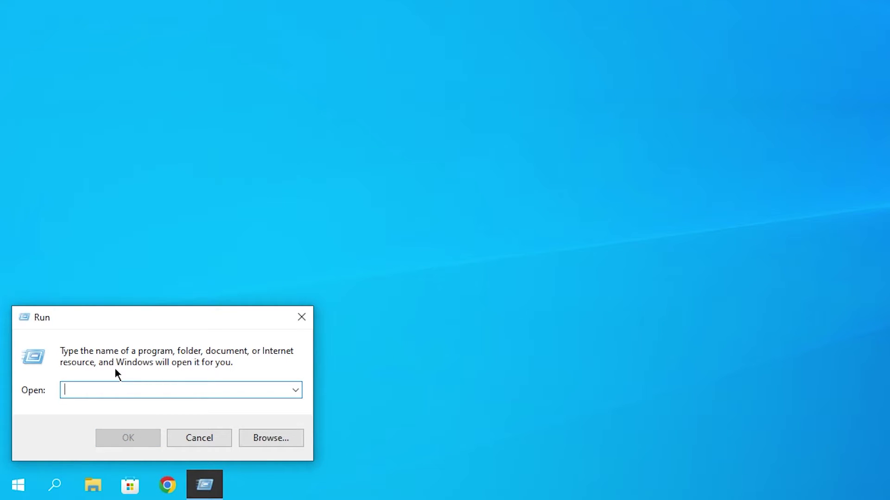
{"action": "type", "text": "C:\\Windows\\system32\\ctfmon.exe"}
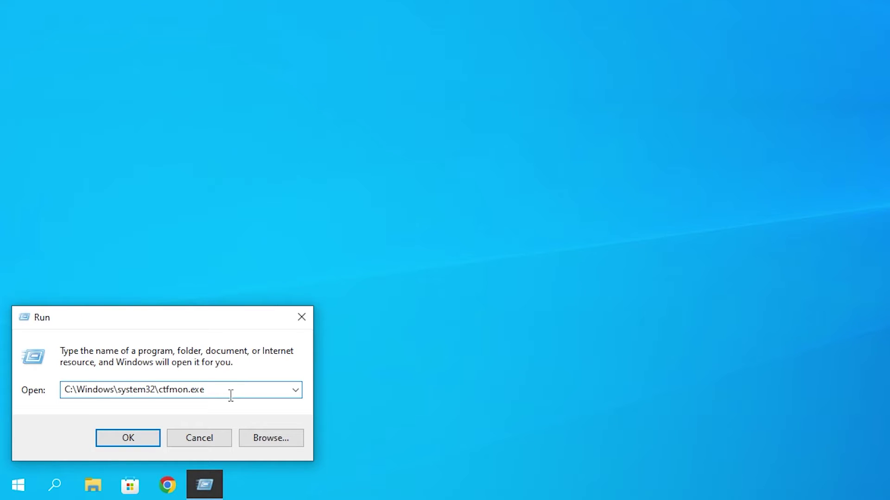
{"action": "key", "text": "Return"}
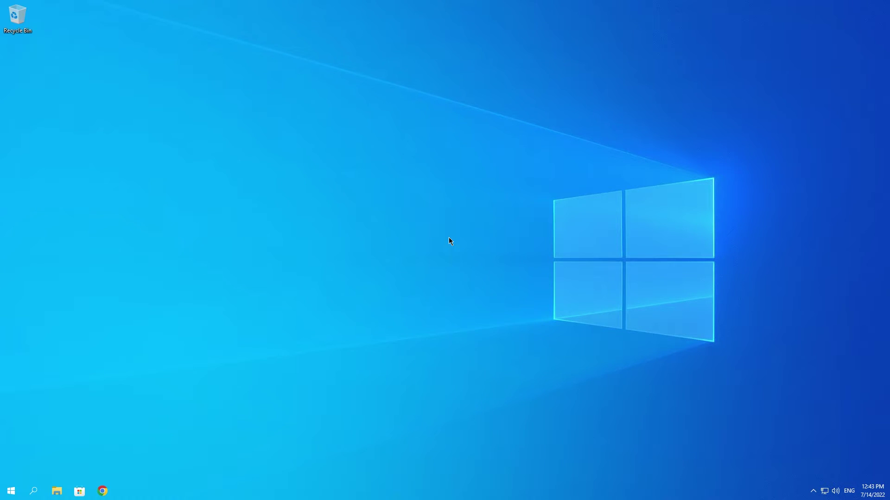
- In an admin PowerShell, run the Add-AppxPackage command re-registering Microsoft.WindowsStore from AppxManifest.xml
{"action": "left_click", "coordinate": [33, 492]}
{"action": "key", "text": "super+x"}
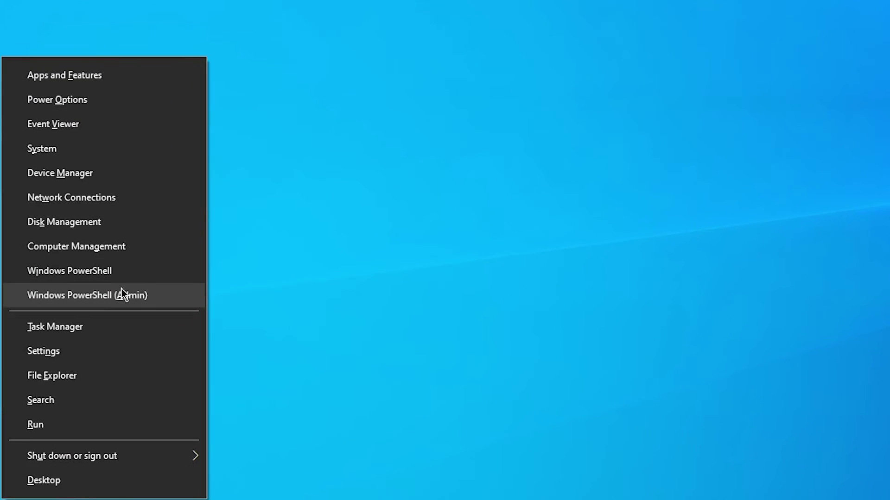
{"action": "left_click", "coordinate": [85, 301]}
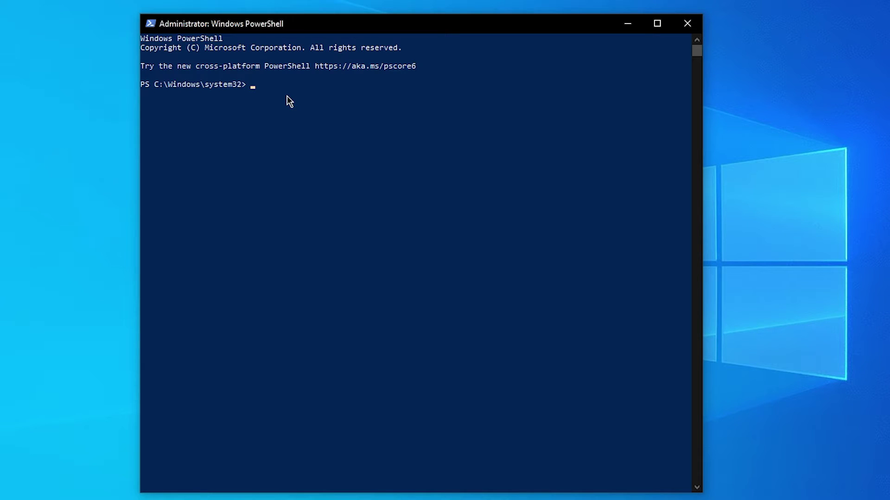
{"action": "right_click", "coordinate": [290, 101]}
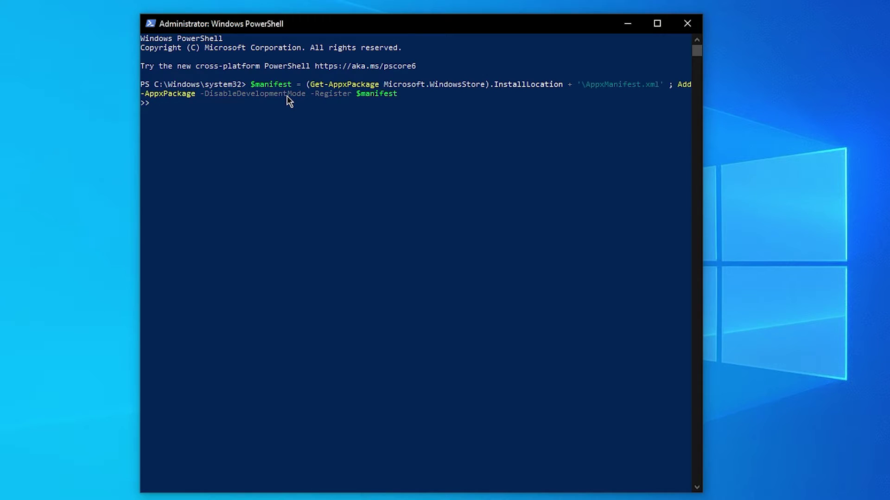
{"action": "key", "text": "Return"}
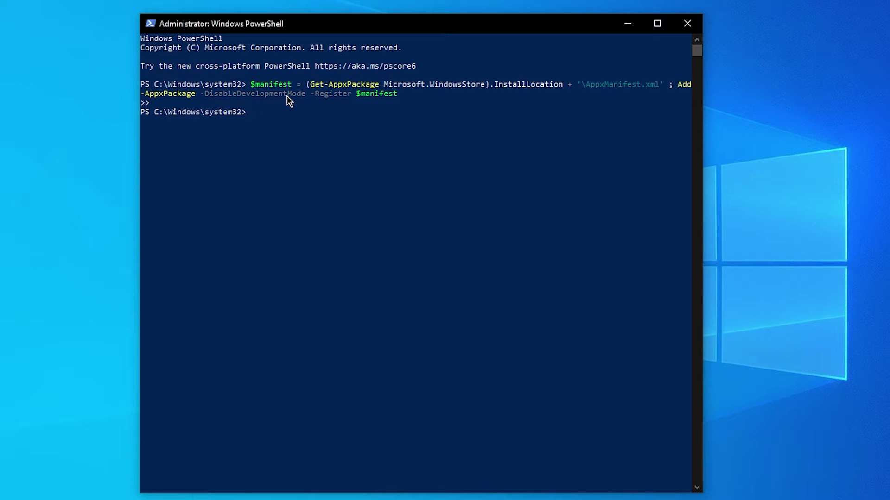
- Close PowerShell and run sfc /scannow in a new administrator Command Prompt
{"action": "left_click", "coordinate": [687, 24]}
{"action": "left_click", "coordinate": [33, 492]}
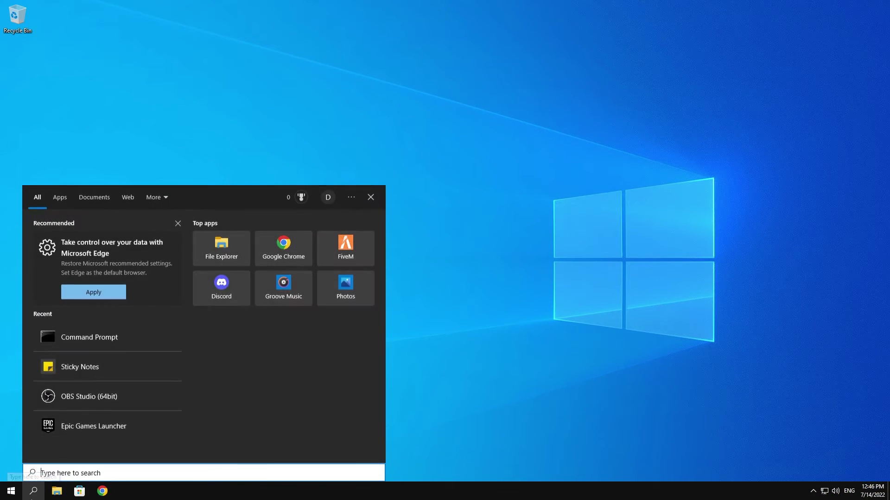
{"action": "type", "text": "cmd"}
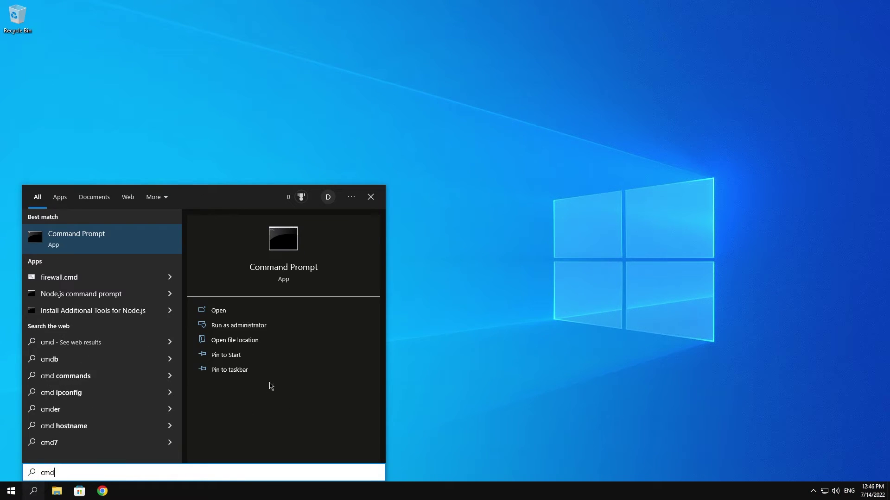
{"action": "left_click", "coordinate": [285, 330]}
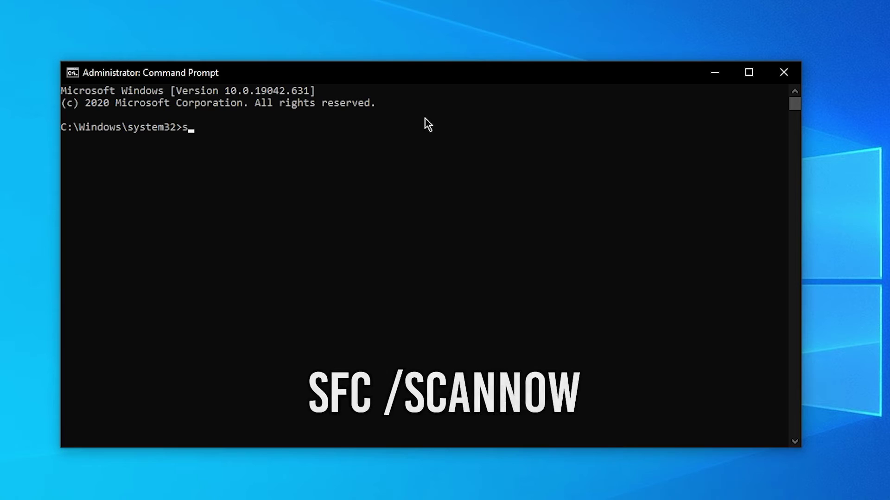
{"action": "type", "text": "sfc /"}
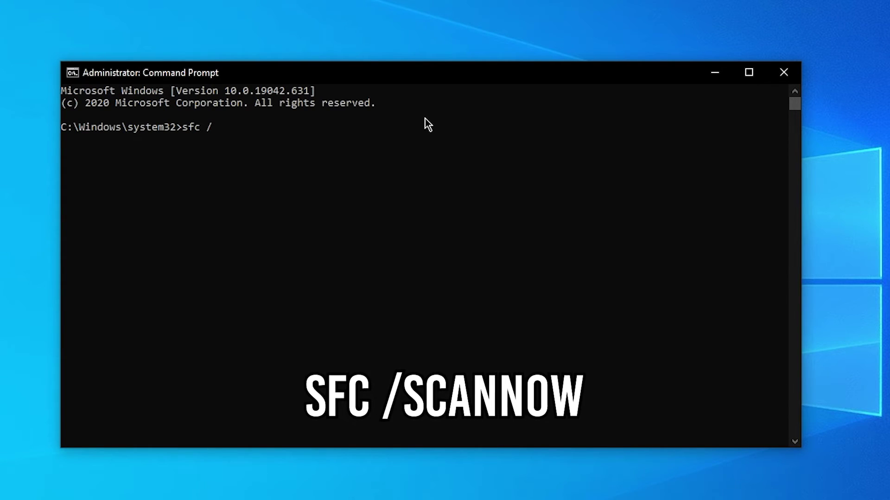
{"action": "type", "text": "scannow"}
{"action": "key", "text": "Return"}
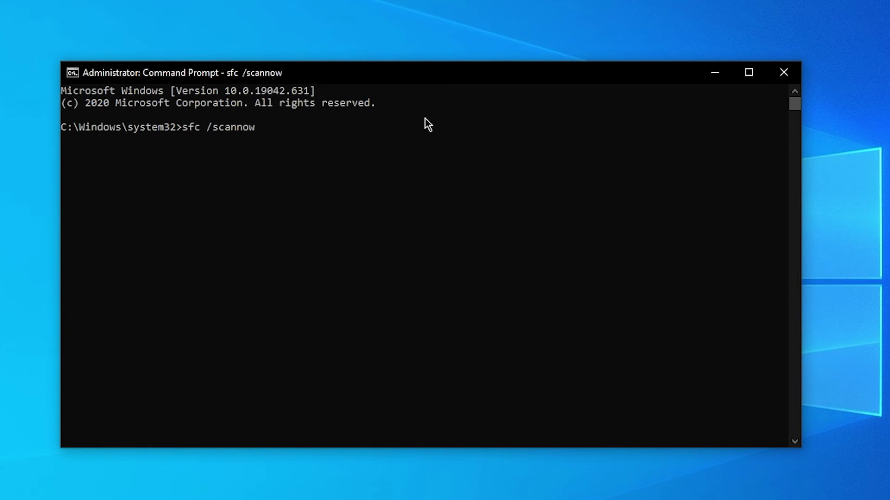